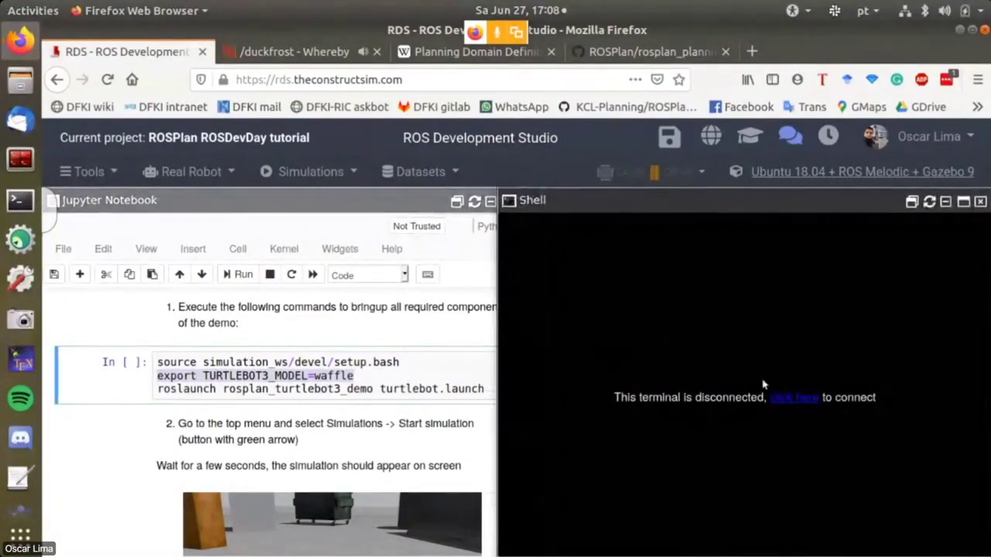
Step: Connect the shell and export the TurtleBot3 model as waffle
{"action": "left_click", "coordinate": [784, 397]}
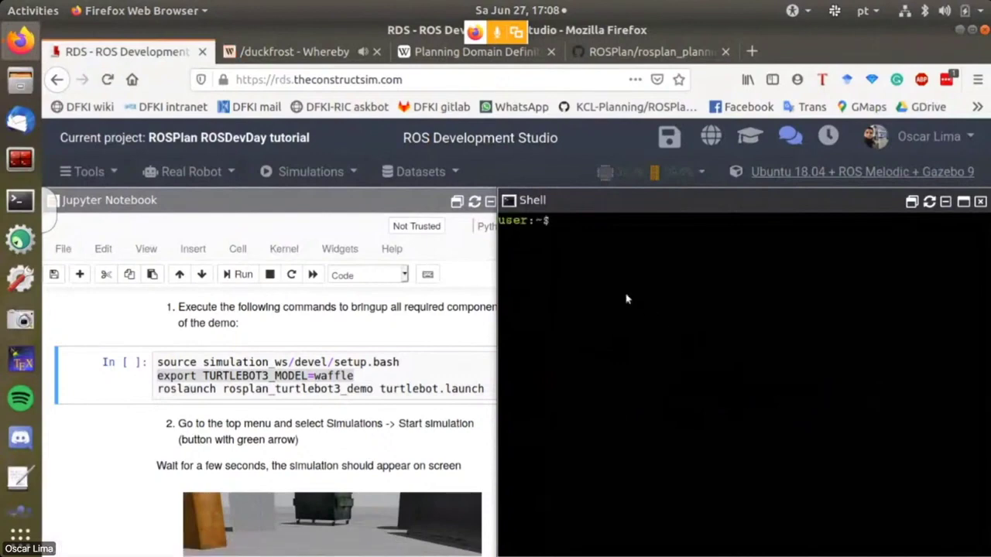
{"action": "type", "text": "export TURTLEBOT3_MODEL=waffle"}
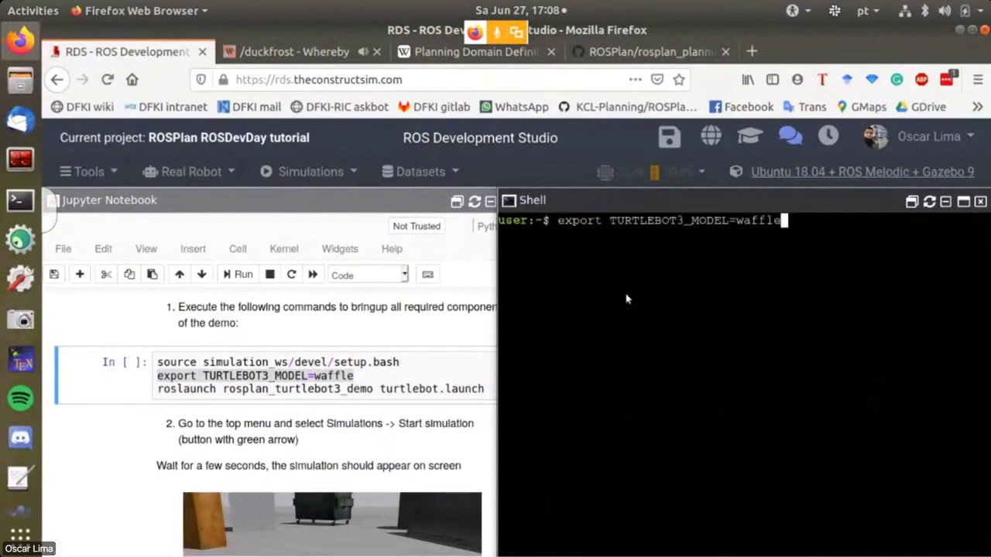
{"action": "key", "text": "Return"}
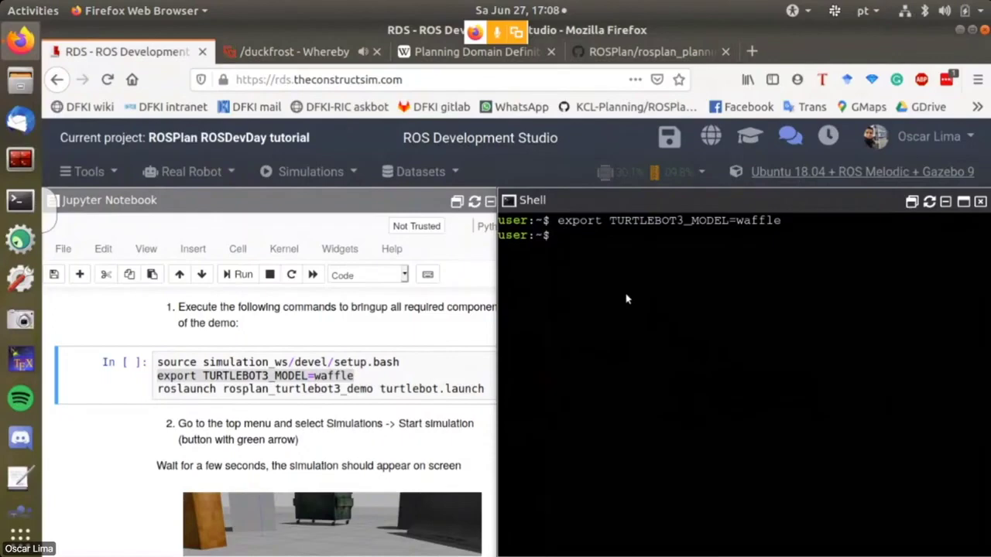
Step: Copy the notebook's rosplan_turtlebot3_demo turtlebot.launch roslaunch line and run it in the shell
{"action": "left_click", "coordinate": [314, 388]}
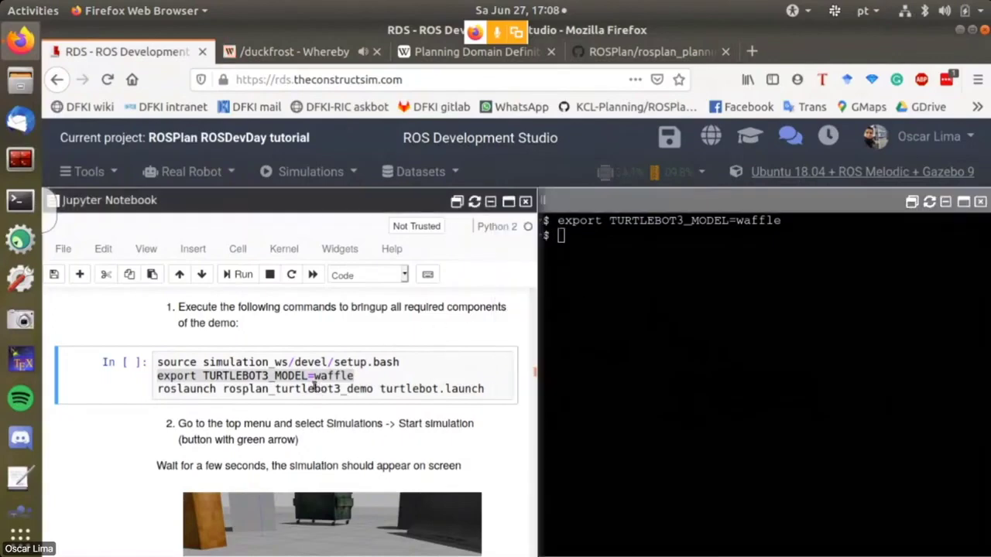
{"action": "key", "text": "End"}
{"action": "key", "text": "shift+Home"}
{"action": "key", "text": "ctrl+c"}
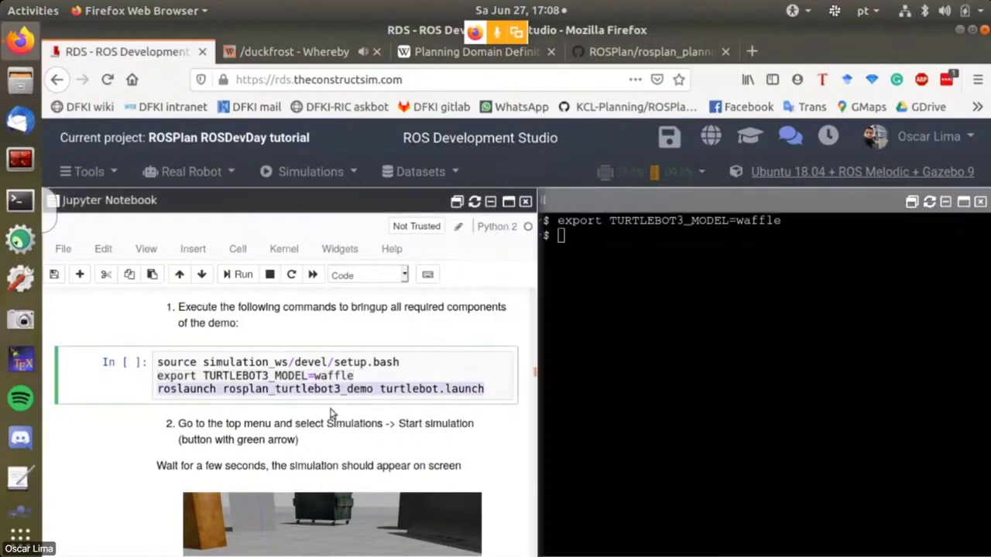
{"action": "left_click", "coordinate": [703, 361]}
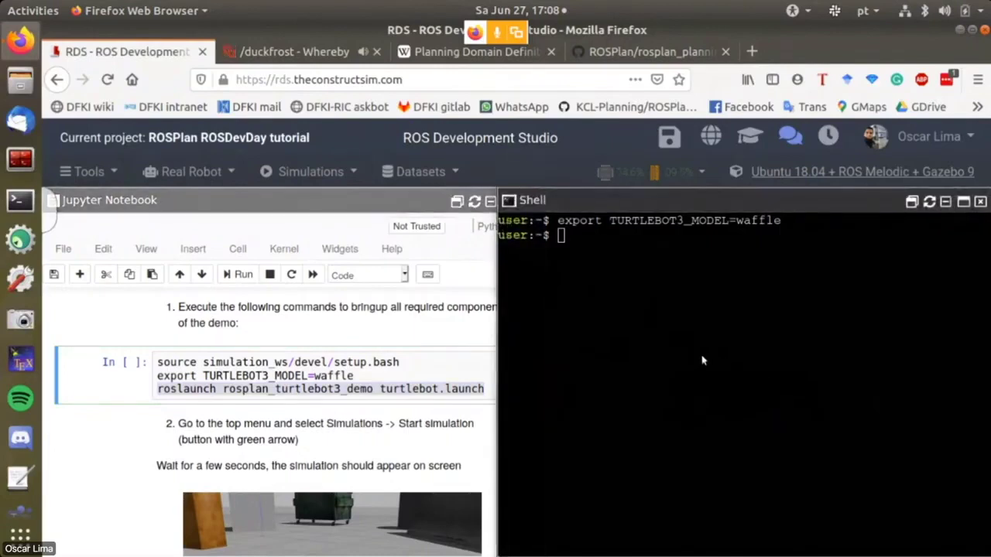
{"action": "key", "text": "ctrl+shift+v"}
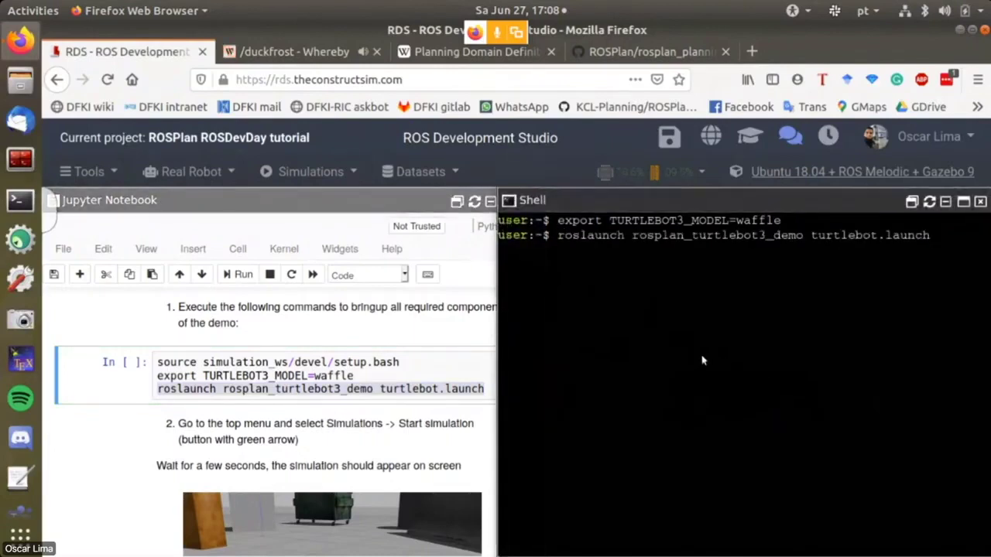
{"action": "key", "text": "Return"}
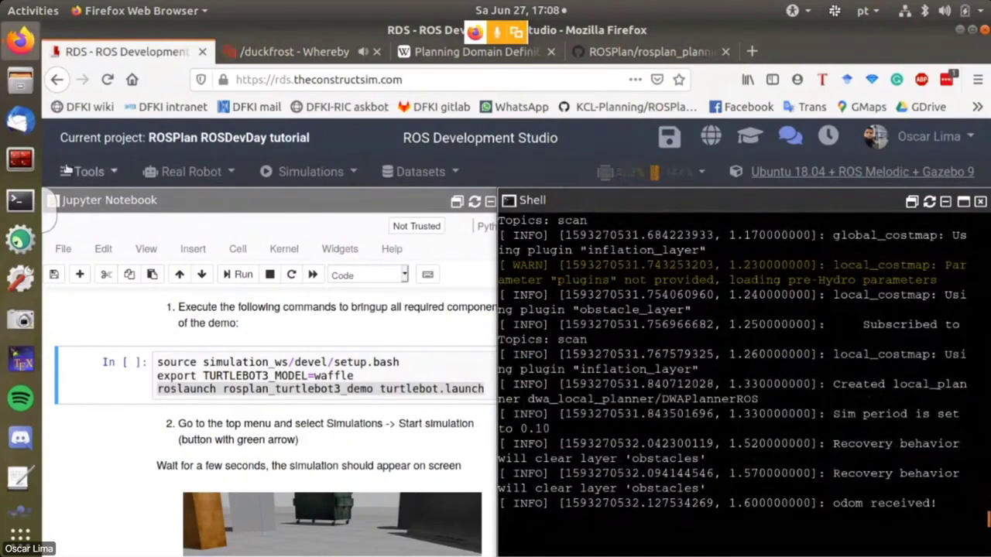
Step: Open a new Shell from Tools and dock it on the right half
{"action": "left_click", "coordinate": [87, 172]}
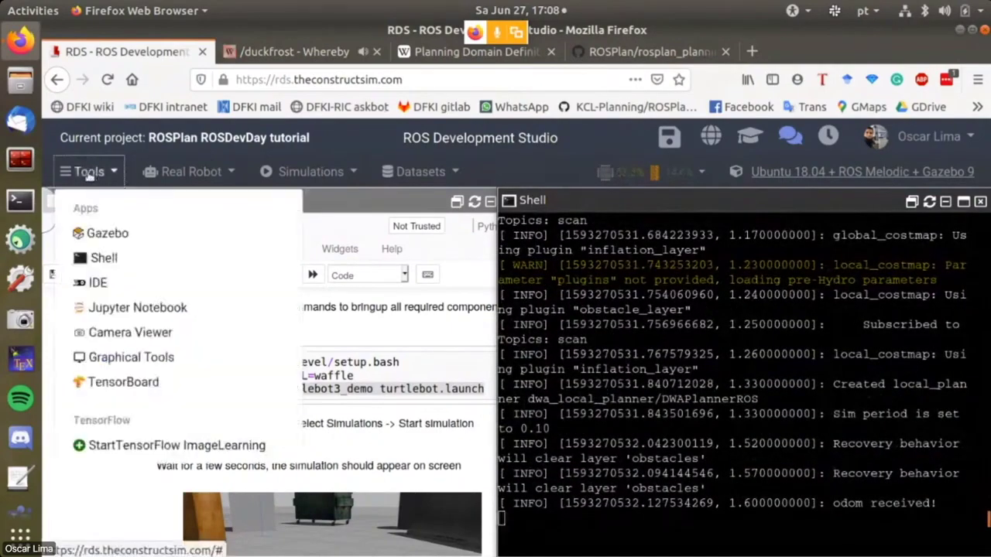
{"action": "left_click", "coordinate": [118, 261]}
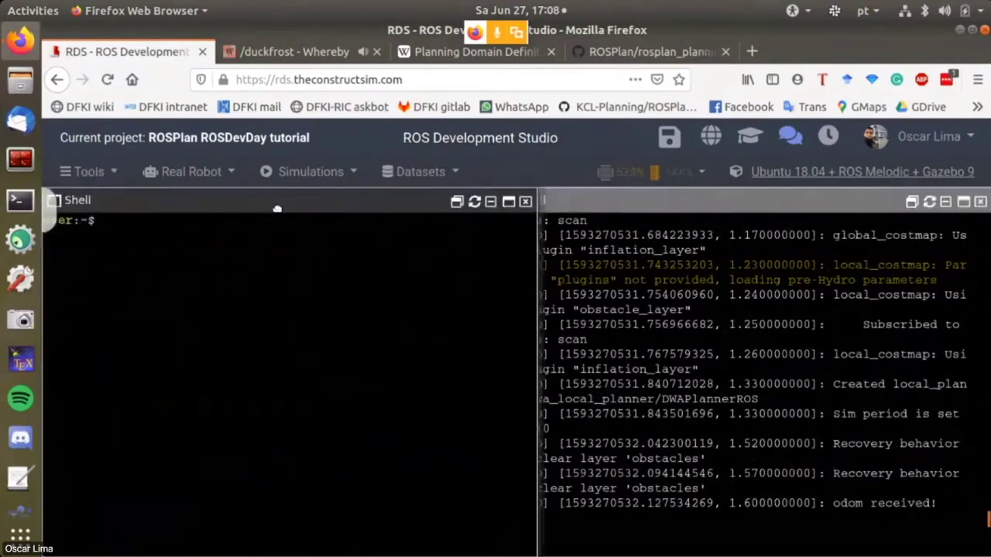
{"action": "left_click_drag", "start_coordinate": [270, 207], "coordinate": [763, 269]}
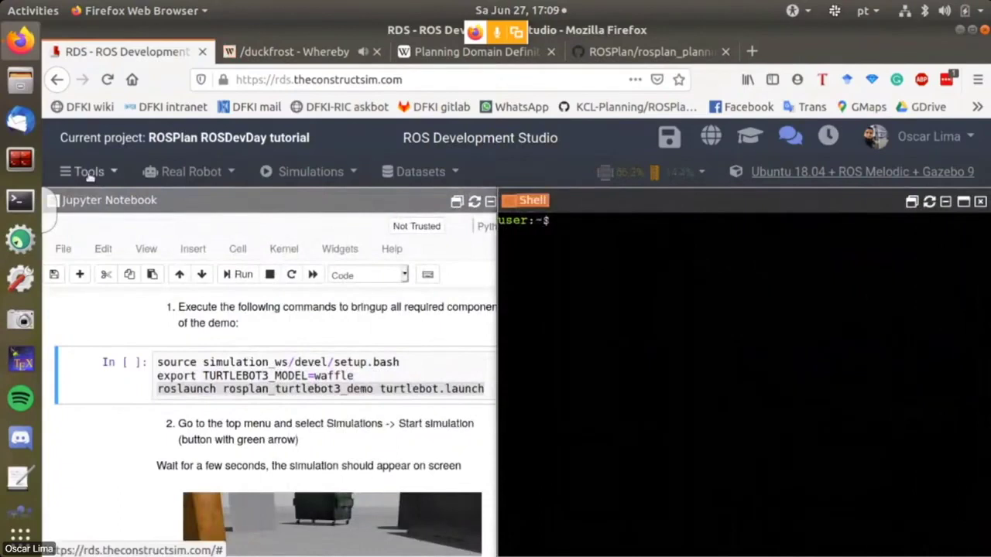
Step: Bring up the Simulations launch options dropdown
{"action": "left_click", "coordinate": [294, 175]}
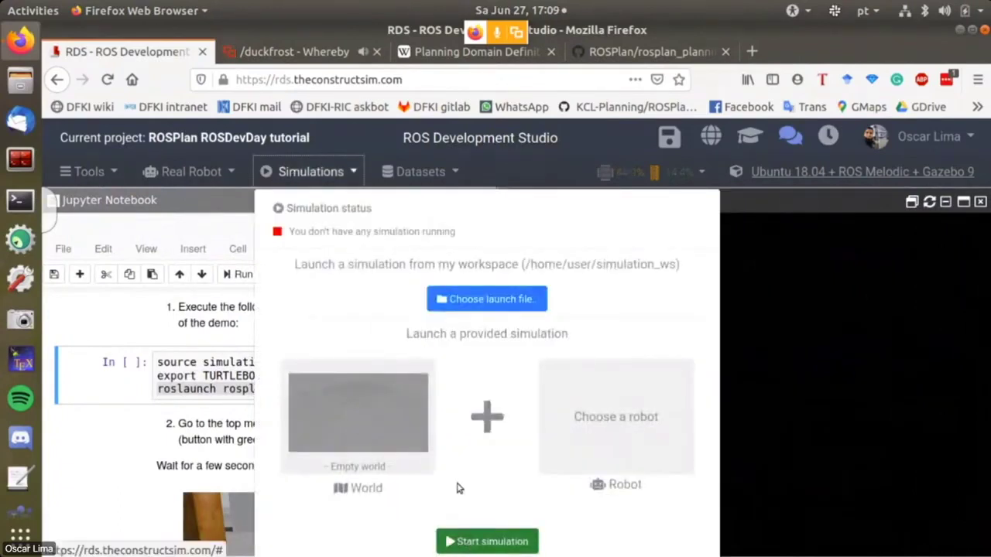
{"action": "left_click", "coordinate": [310, 173]}
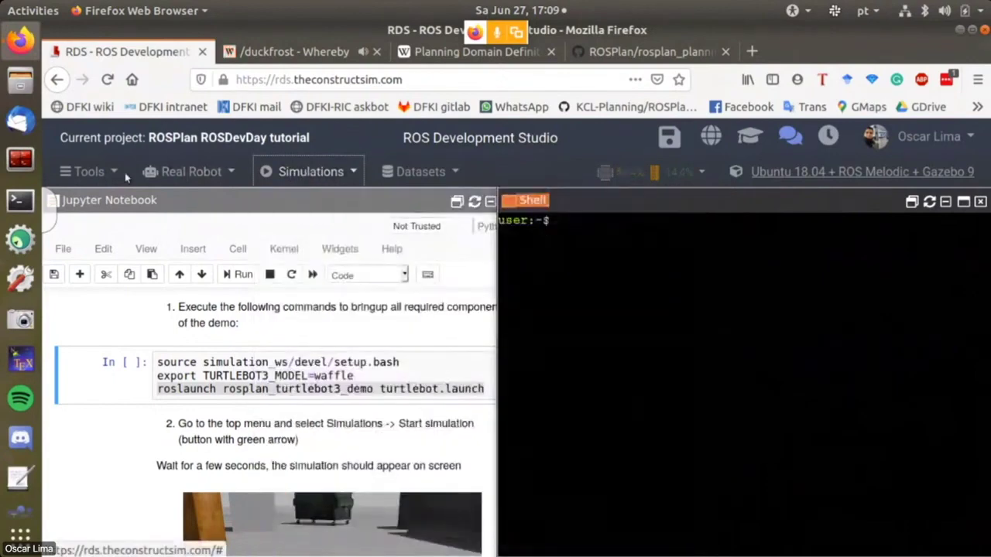
{"action": "left_click", "coordinate": [68, 175]}
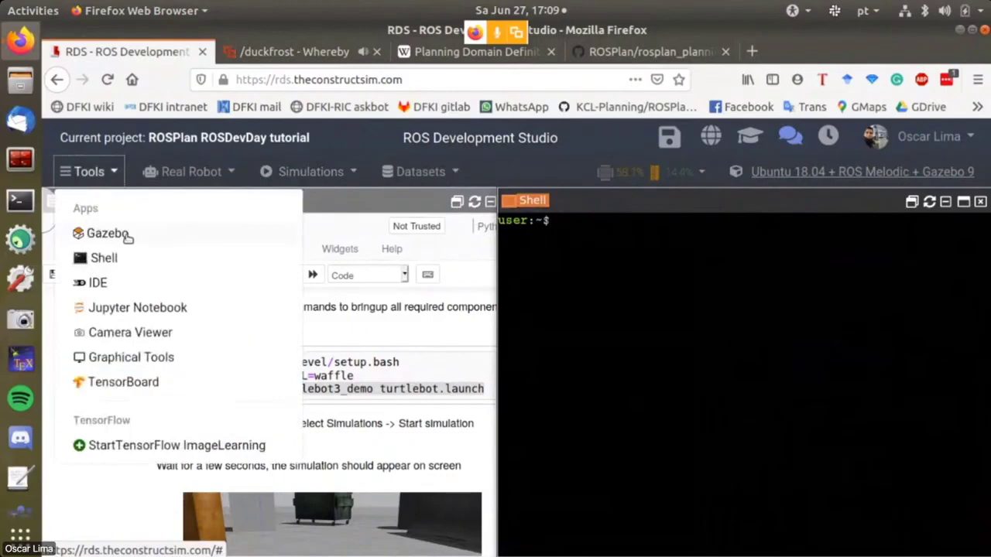
{"action": "left_click", "coordinate": [302, 174]}
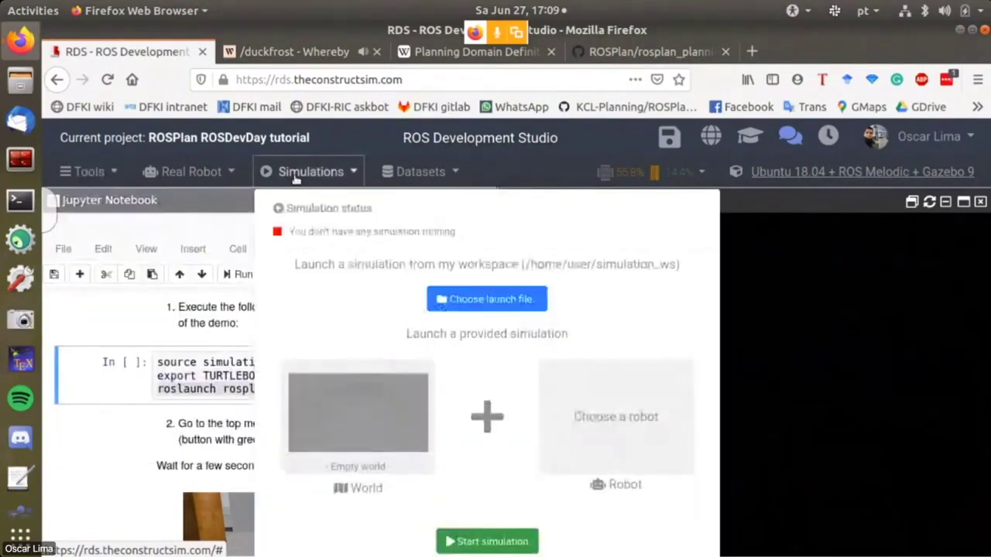
Step: Start the Gazebo simulation, collapse its log, zoom out and reload the view
{"action": "left_click", "coordinate": [463, 546]}
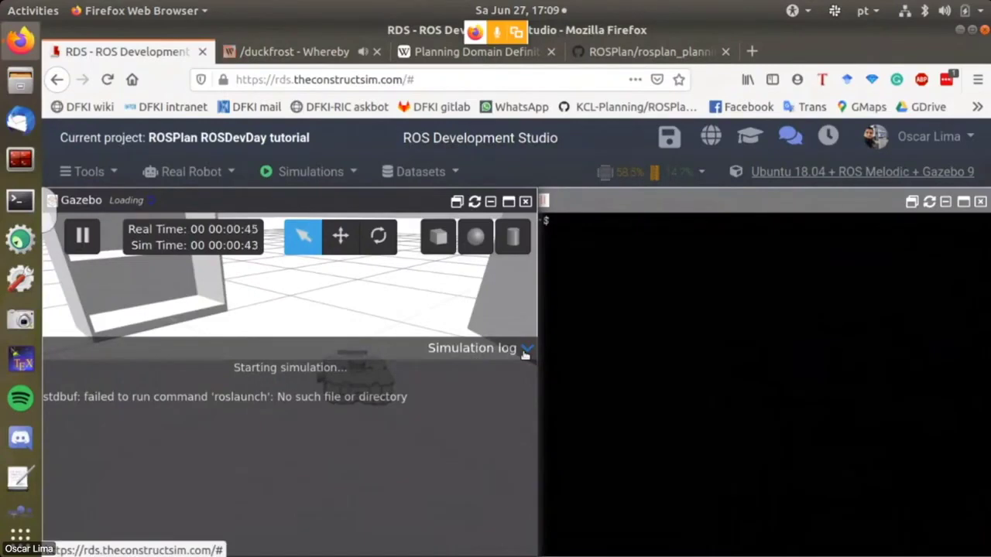
{"action": "left_click", "coordinate": [526, 350]}
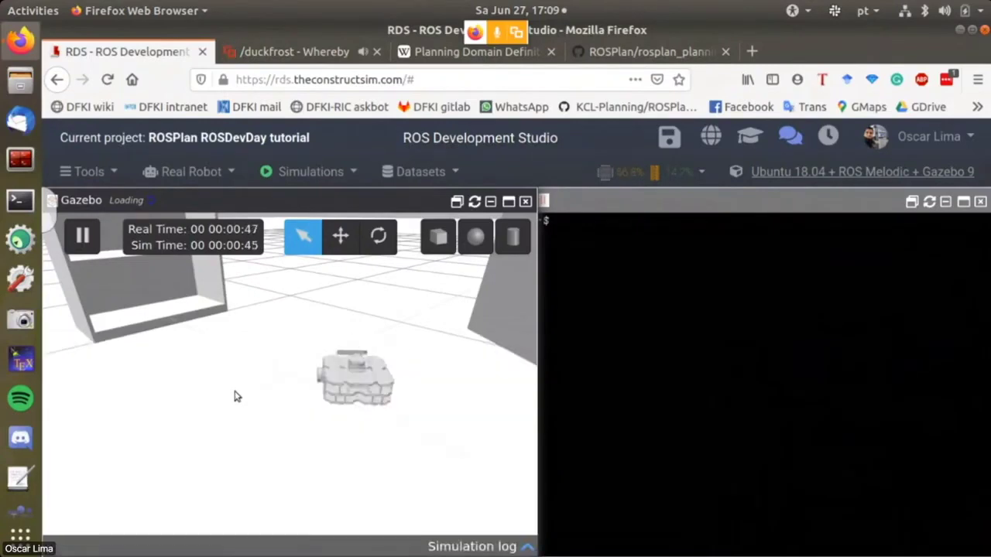
{"action": "scroll", "coordinate": [237, 396], "scroll_direction": "down", "scroll_amount": 5}
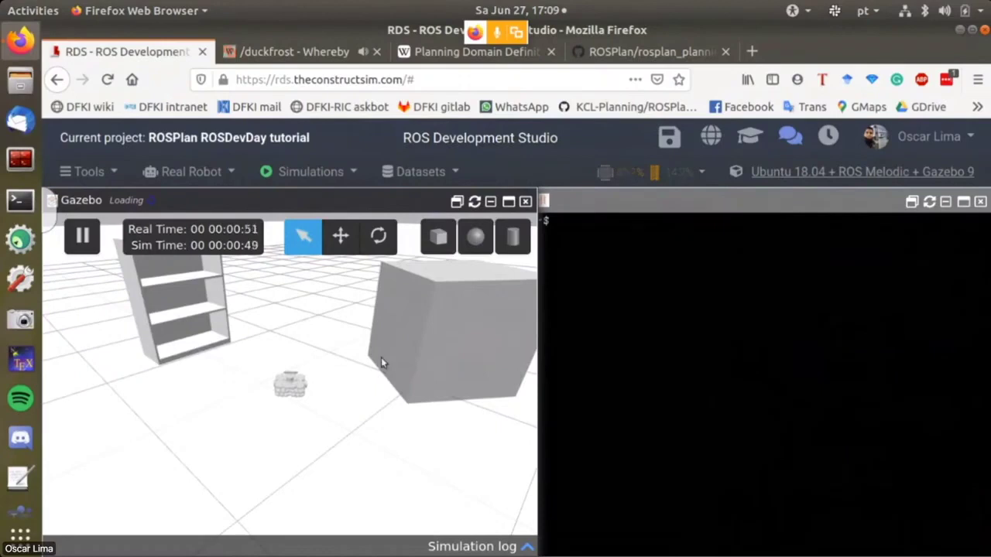
{"action": "left_click", "coordinate": [474, 203]}
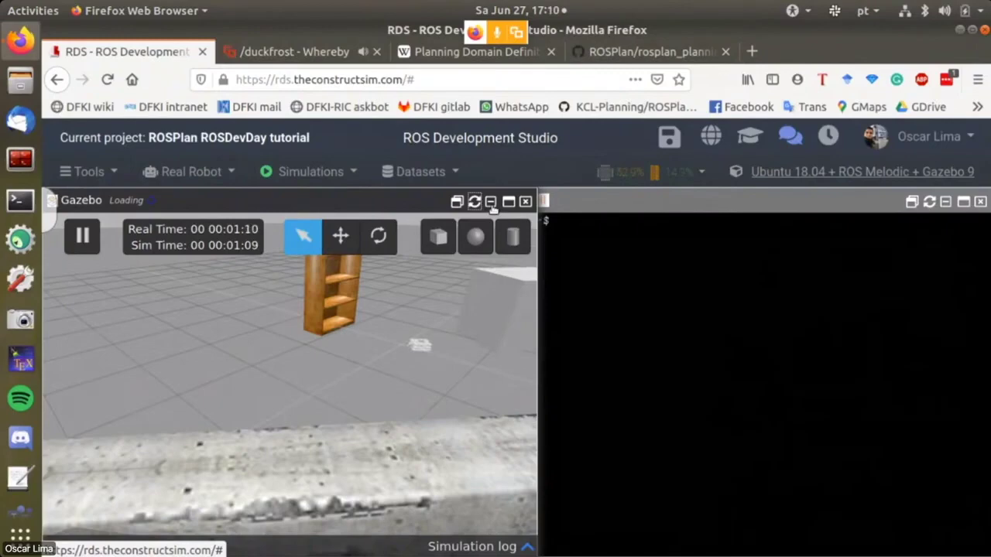
Step: Minimize Gazebo and launch Graphical Tools so RViz loads the navigation map
{"action": "left_click", "coordinate": [491, 202]}
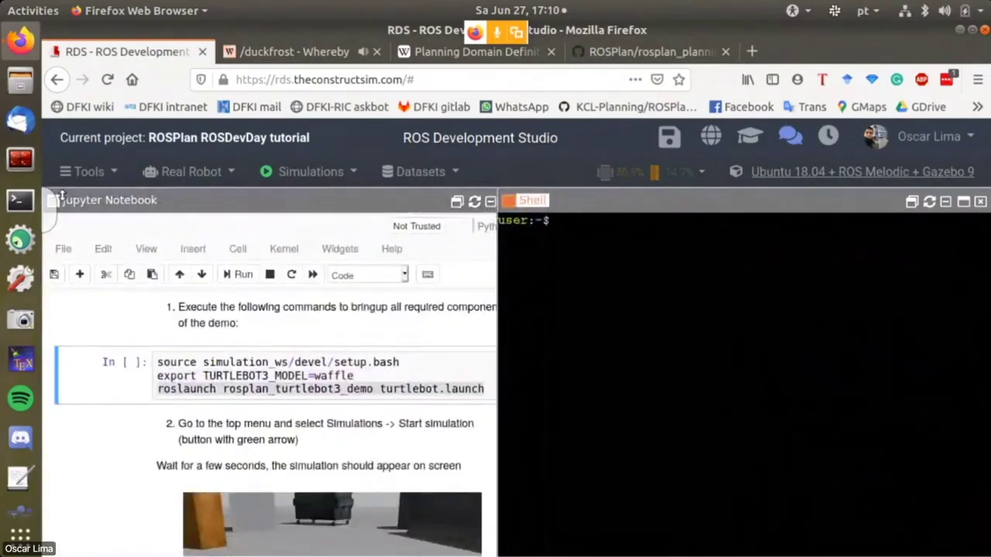
{"action": "left_click", "coordinate": [83, 173]}
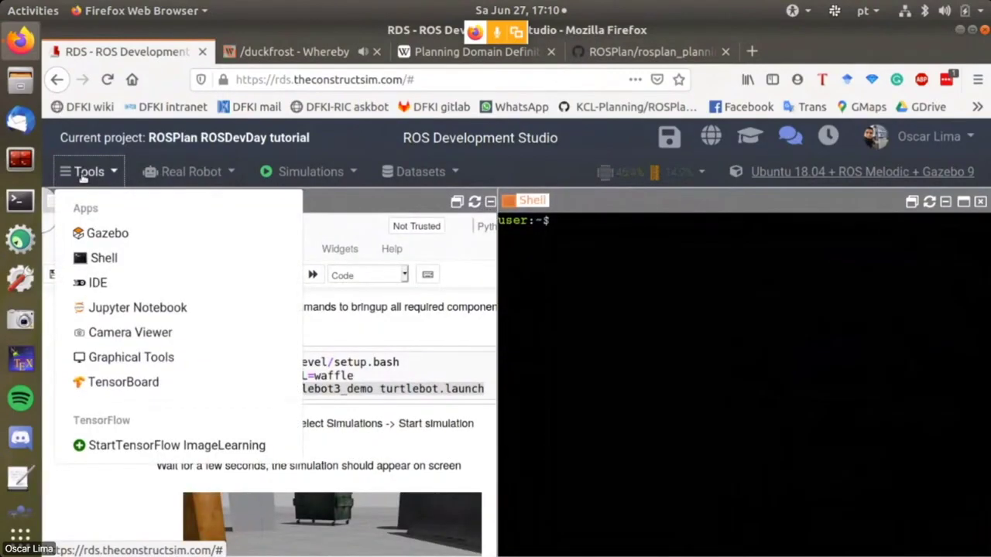
{"action": "left_click", "coordinate": [127, 361]}
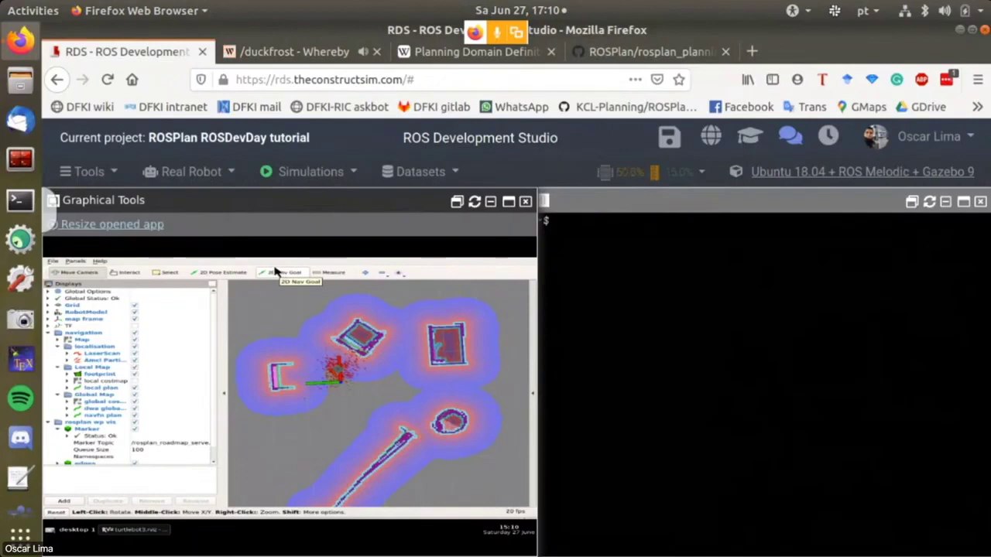
Step: Set a 2D Nav Goal position and orientation for the robot on the RViz map
{"action": "left_click", "coordinate": [280, 274]}
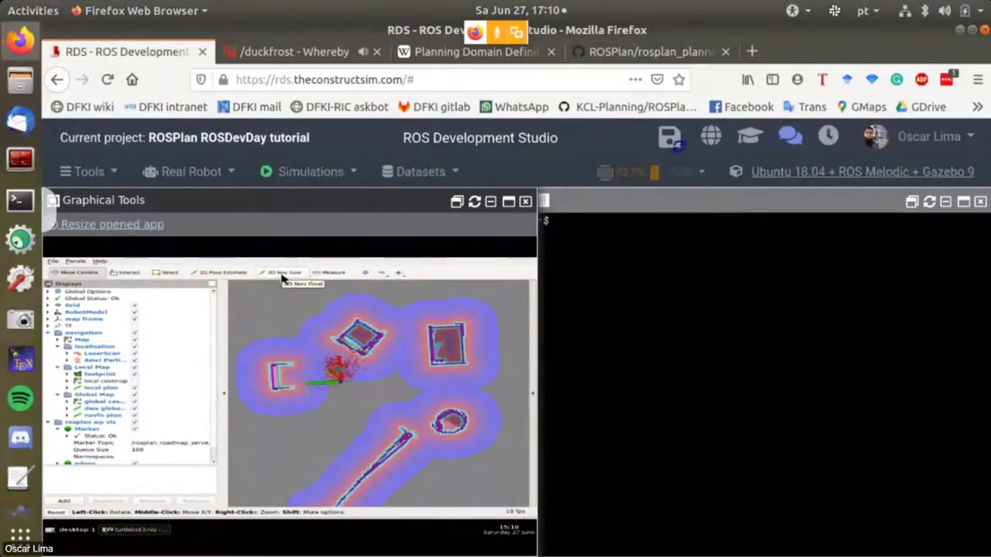
{"action": "left_click", "coordinate": [282, 276]}
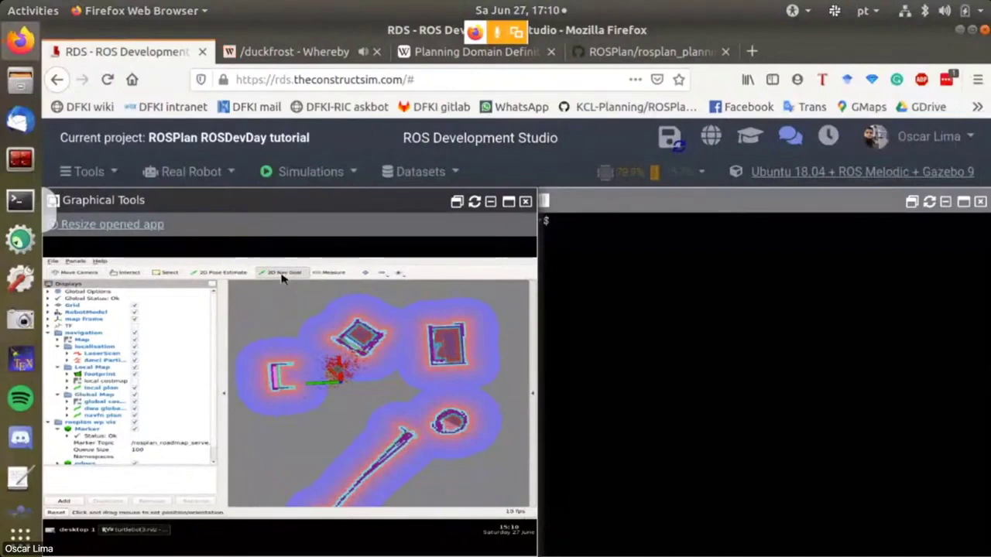
{"action": "left_click_drag", "start_coordinate": [353, 397], "coordinate": [274, 482]}
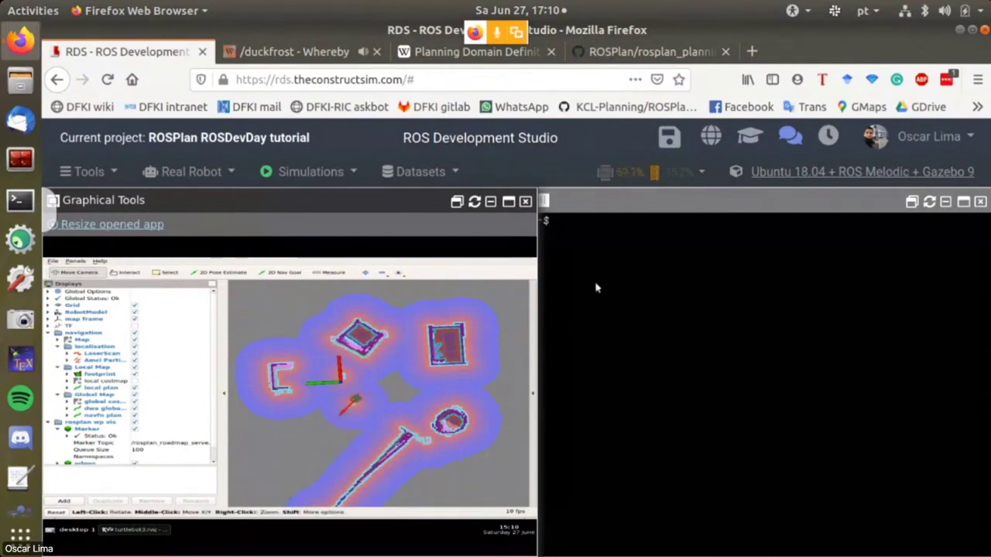
Step: Copy the rosrun explore command from the notebook and run it in the shell
{"action": "left_click", "coordinate": [490, 203]}
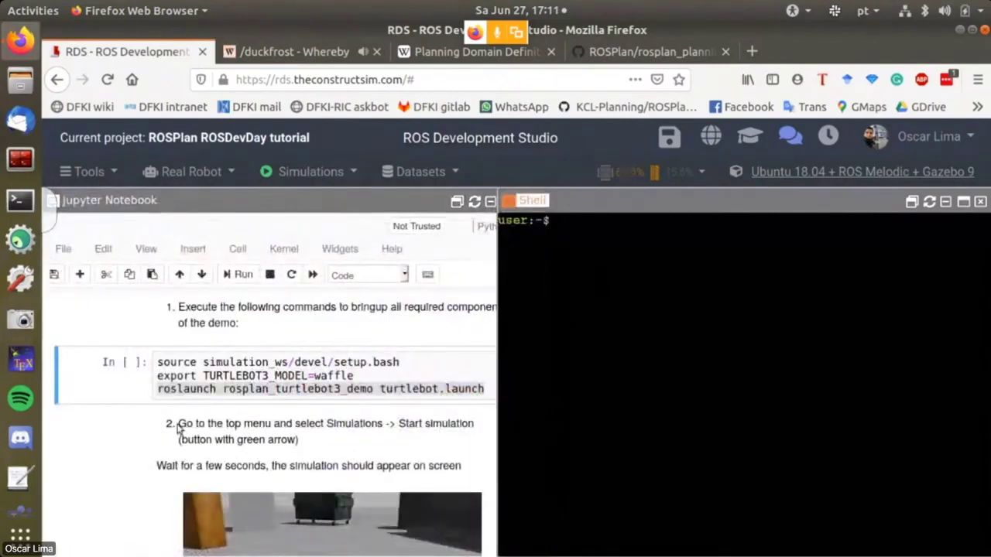
{"action": "scroll", "coordinate": [177, 430], "scroll_direction": "down", "scroll_amount": 5}
{"action": "scroll", "coordinate": [176, 429], "scroll_direction": "down", "scroll_amount": 3}
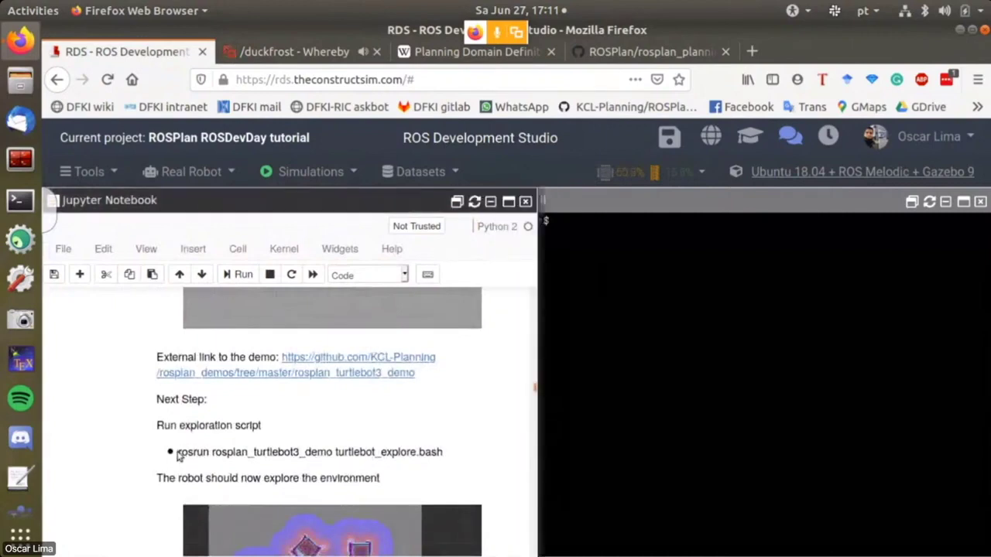
{"action": "triple_click", "coordinate": [179, 455]}
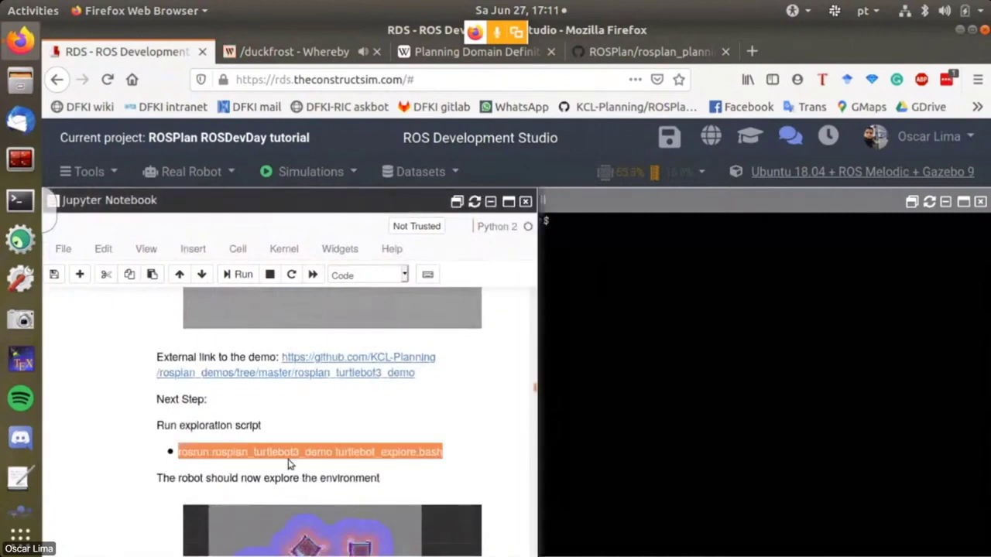
{"action": "left_click_drag", "start_coordinate": [178, 452], "coordinate": [443, 457]}
{"action": "key", "text": "ctrl+c"}
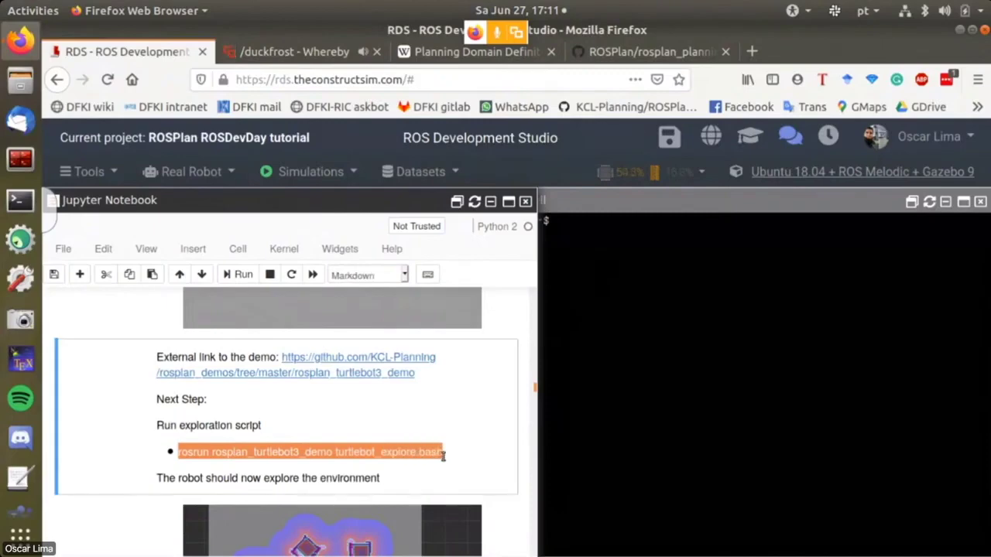
{"action": "left_click", "coordinate": [789, 362]}
{"action": "middle_click", "coordinate": [704, 343]}
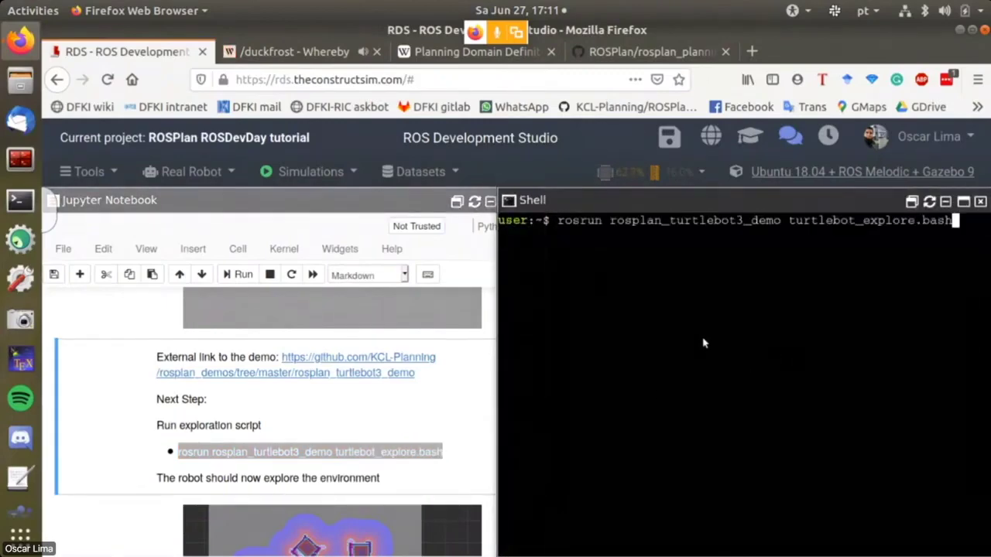
{"action": "key", "text": "Return"}
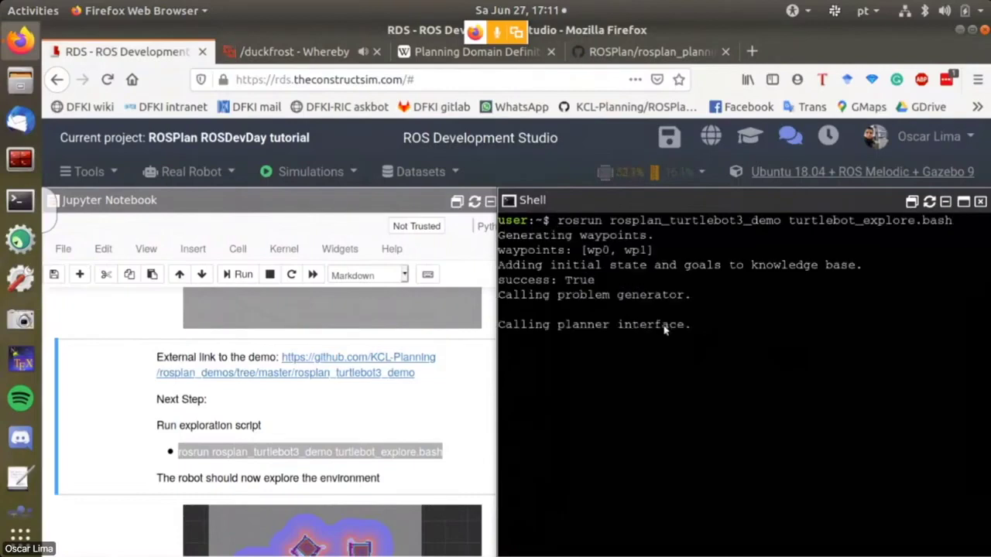
Step: Show Gazebo in the left pane and dock RViz beside it on the right
{"action": "left_click", "coordinate": [59, 219]}
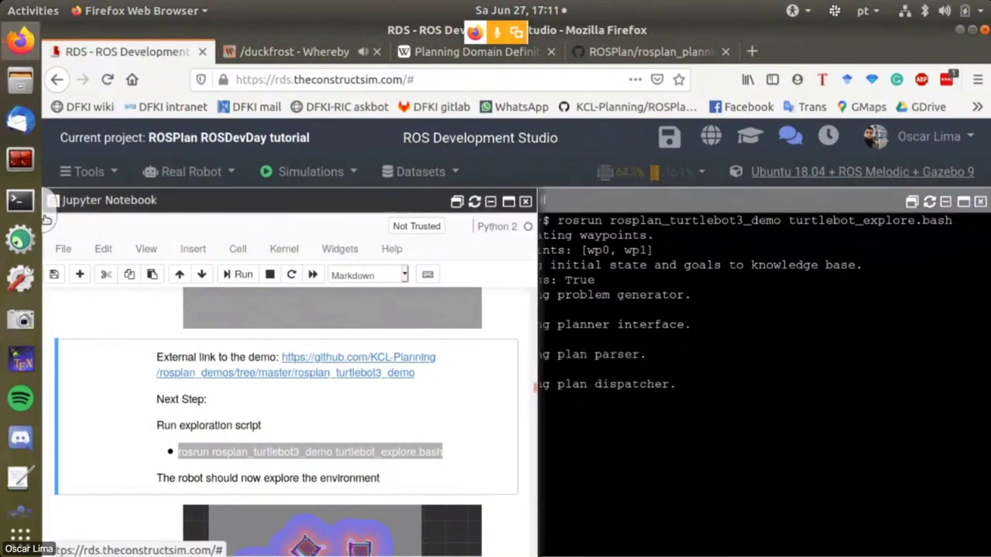
{"action": "mouse_move", "coordinate": [48, 217]}
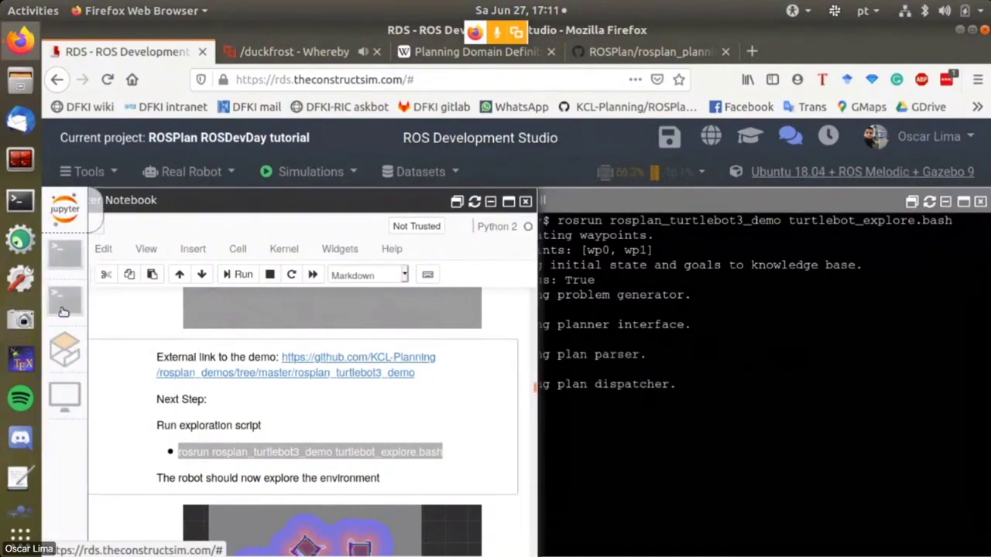
{"action": "left_click", "coordinate": [65, 350]}
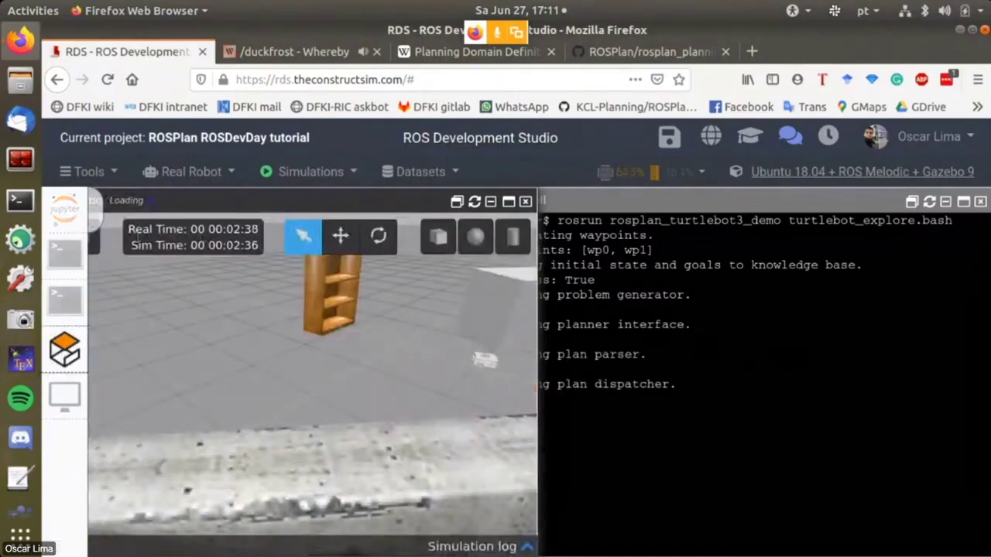
{"action": "left_click", "coordinate": [65, 395]}
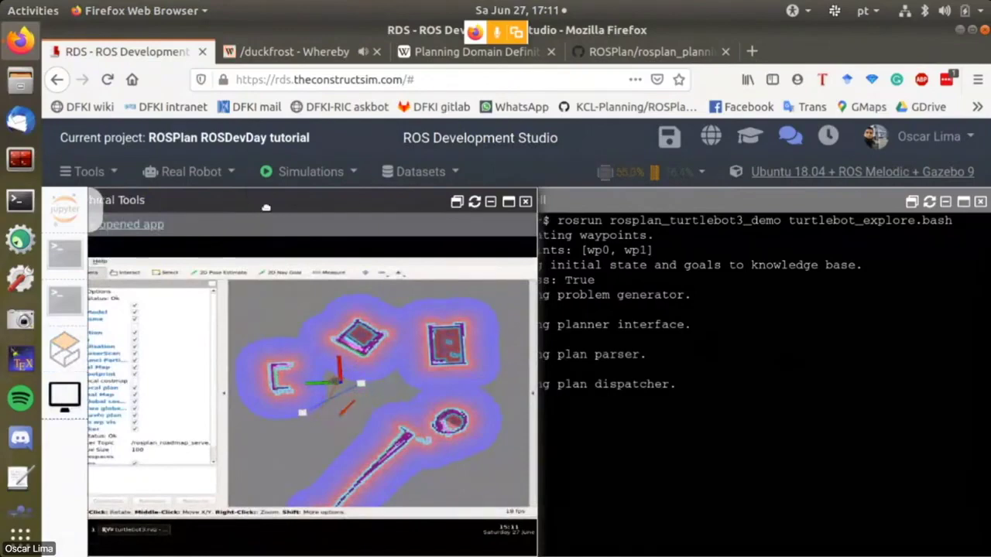
{"action": "left_click_drag", "start_coordinate": [266, 207], "coordinate": [741, 214]}
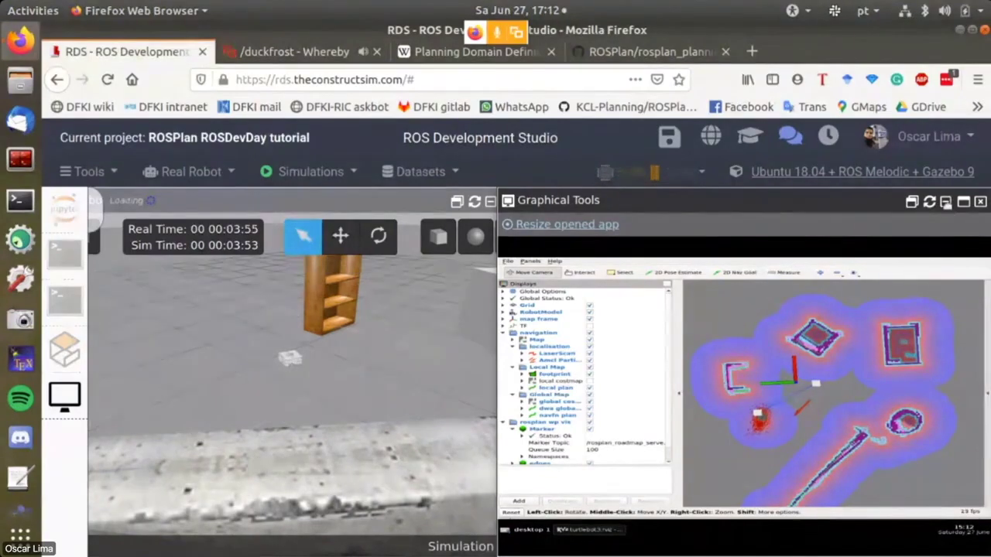
Step: Hide RViz, widen the exploration shell, and place it between Gazebo and the log shell
{"action": "left_click", "coordinate": [945, 202]}
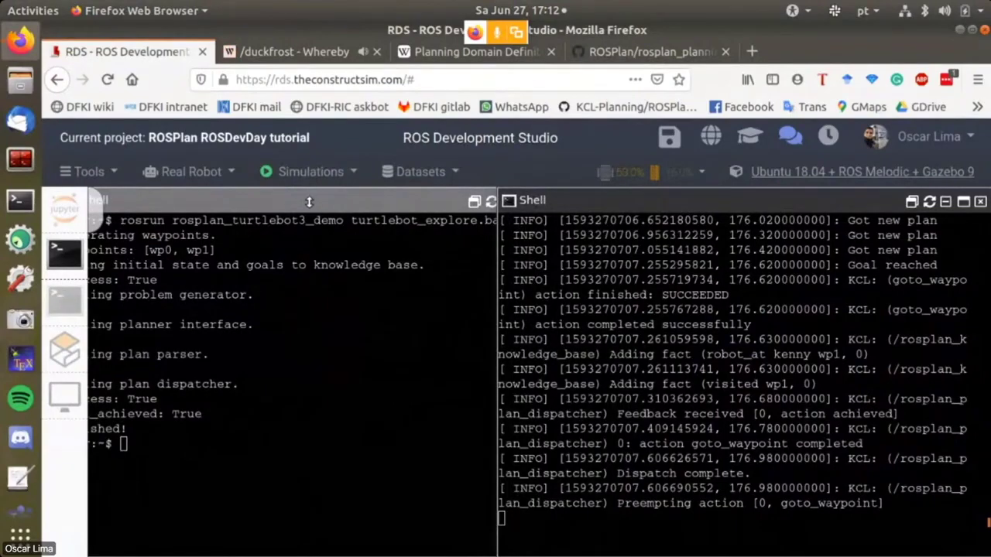
{"action": "left_click", "coordinate": [310, 203]}
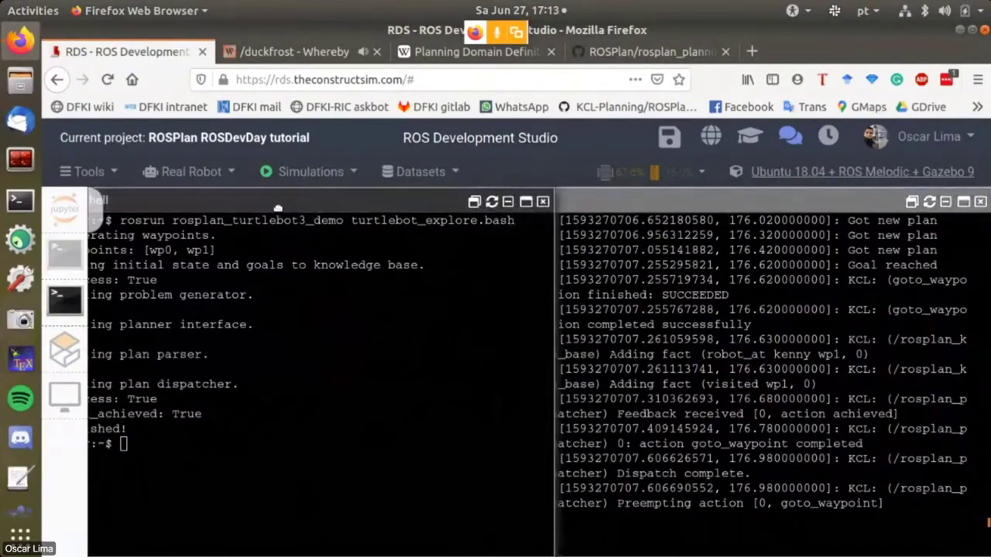
{"action": "left_click_drag", "start_coordinate": [281, 208], "coordinate": [593, 206]}
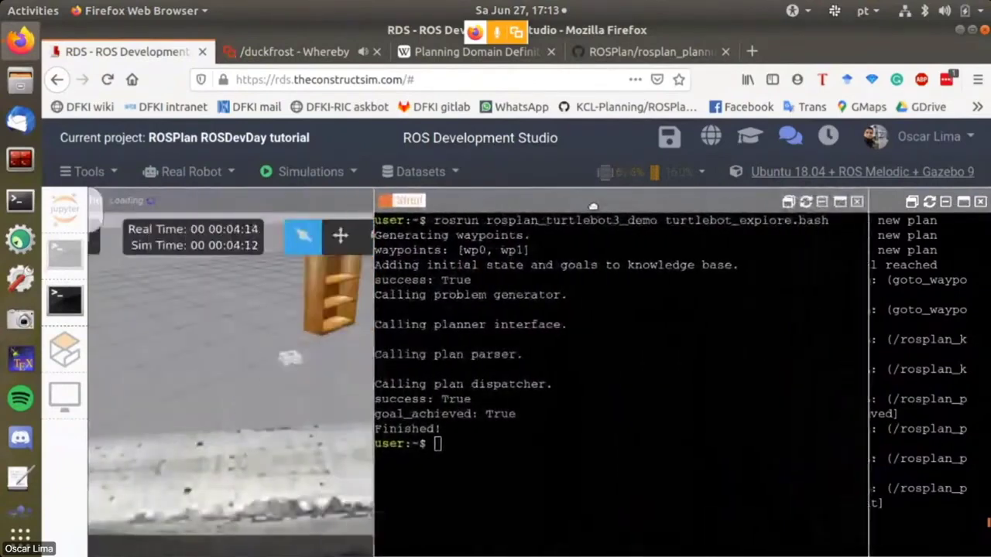